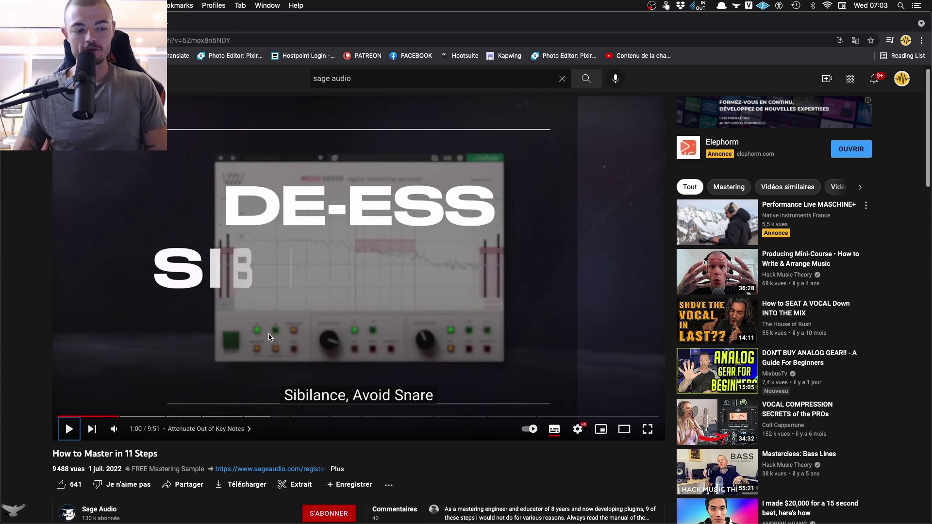
# Step: Seek the "How to Master in 11 Steps" video back to an earlier point
pyautogui.click(97, 417)
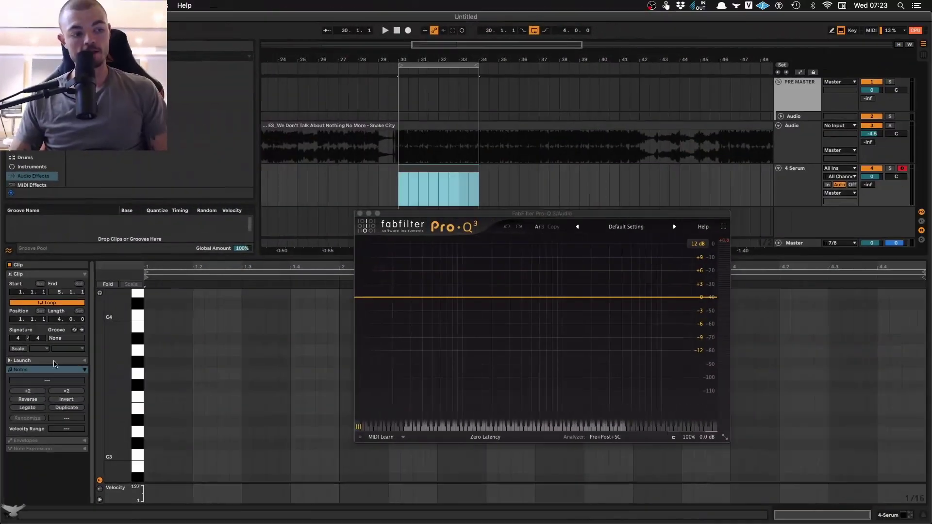
# Step: In Ableton Live, set the Serum MIDI clip's scale to G Minor and check which low-octave keys fall outside it
pyautogui.click(16, 349)
pyautogui.click(47, 350)
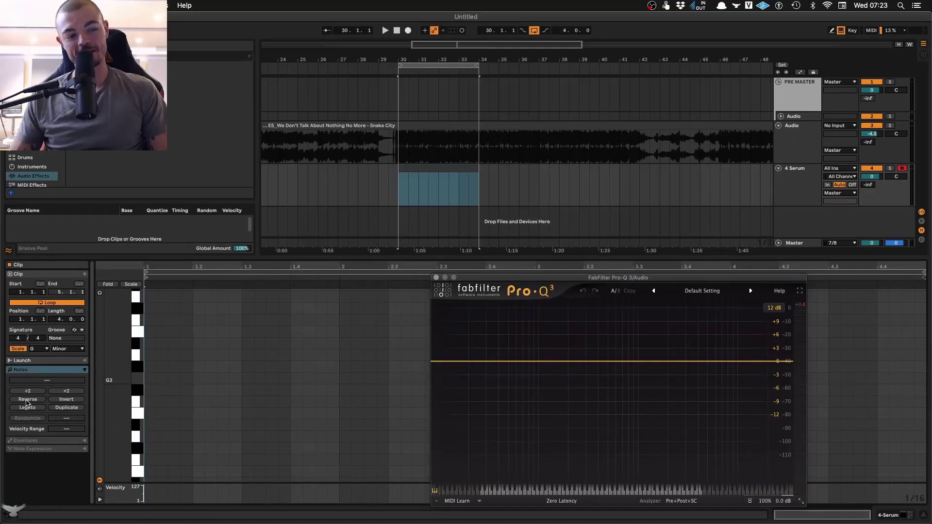
pyautogui.scroll(-5, 146, 388)
pyautogui.scroll(-5, 144, 391)
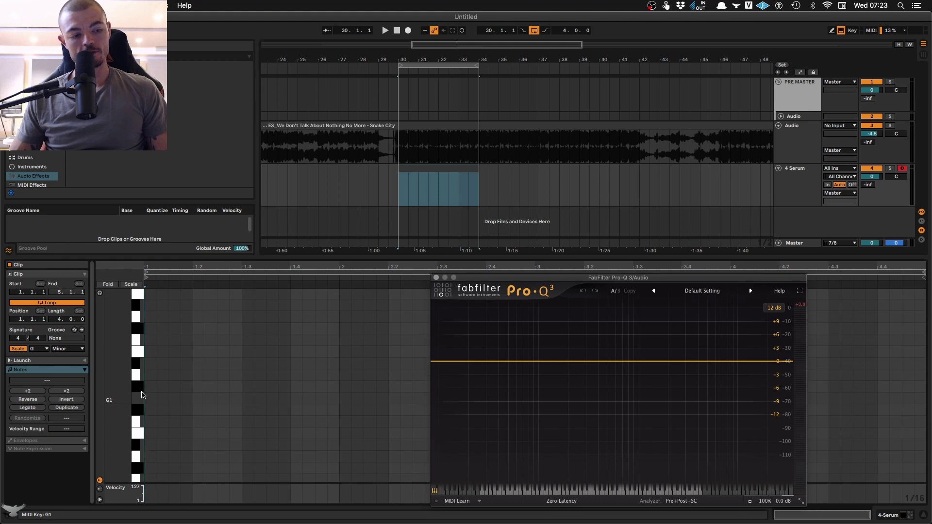
pyautogui.scroll(1, 142, 371)
pyautogui.scroll(1, 141, 364)
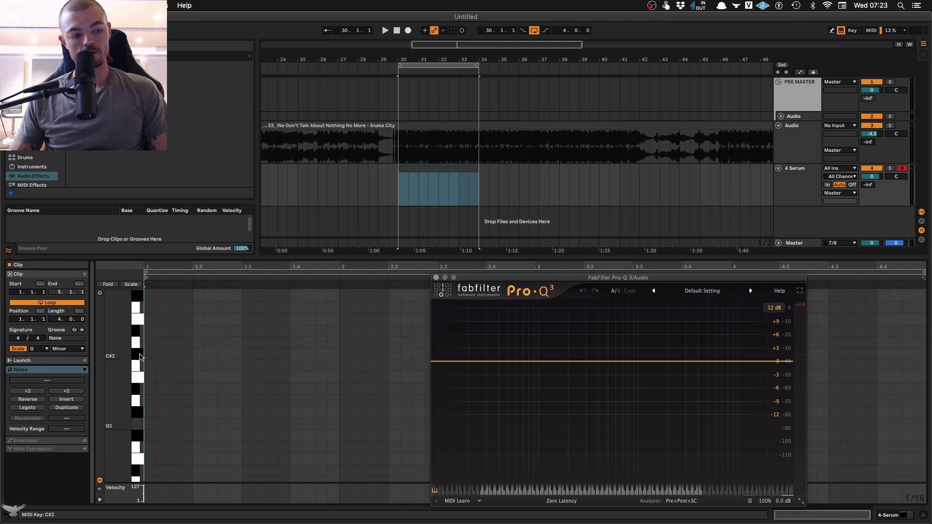
pyautogui.scroll(3, 140, 357)
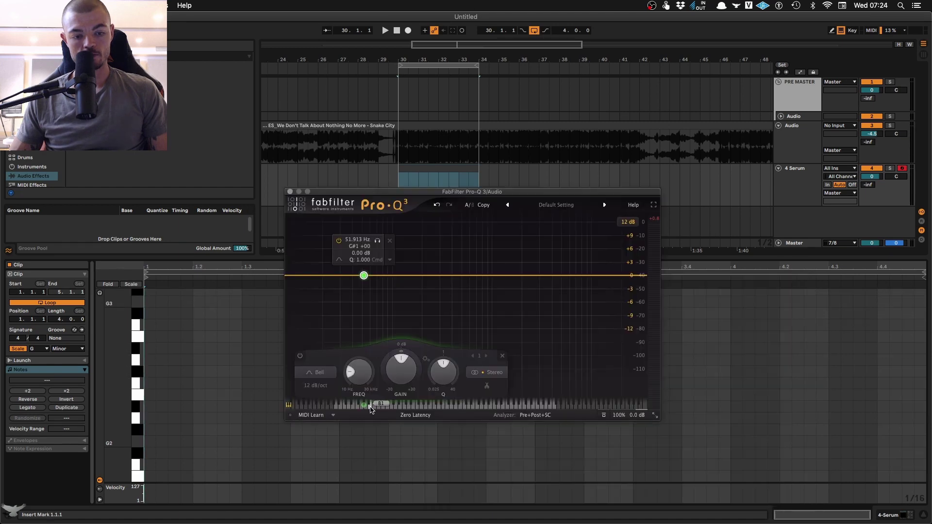
# Step: Add flat EQ bands in Pro-Q 3 on the remaining out-of-key notes of G minor (B, C#, E, F#, G#) from B1 up to E6
pyautogui.doubleClick(371, 406)
pyautogui.doubleClick(377, 406)
pyautogui.doubleClick(383, 406)
pyautogui.click(389, 406)
pyautogui.click(394, 406)
pyautogui.click(401, 406)
pyautogui.click(406, 407)
pyautogui.click(413, 406)
pyautogui.click(419, 406)
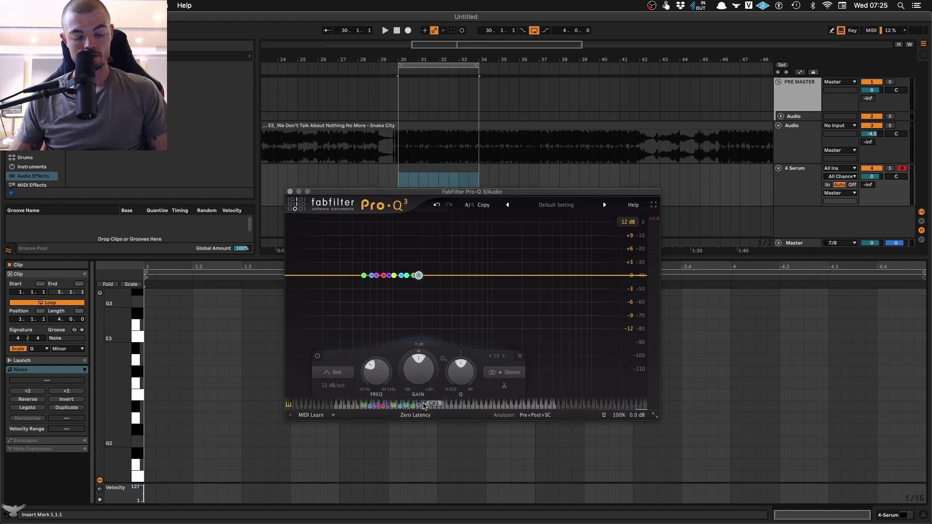
pyautogui.click(431, 406)
pyautogui.click(434, 407)
pyautogui.click(442, 406)
pyautogui.click(449, 407)
pyautogui.click(454, 406)
pyautogui.click(461, 407)
pyautogui.click(466, 406)
pyautogui.click(473, 406)
pyautogui.click(478, 406)
pyautogui.click(484, 407)
pyautogui.click(492, 407)
pyautogui.click(497, 406)
pyautogui.click(504, 407)
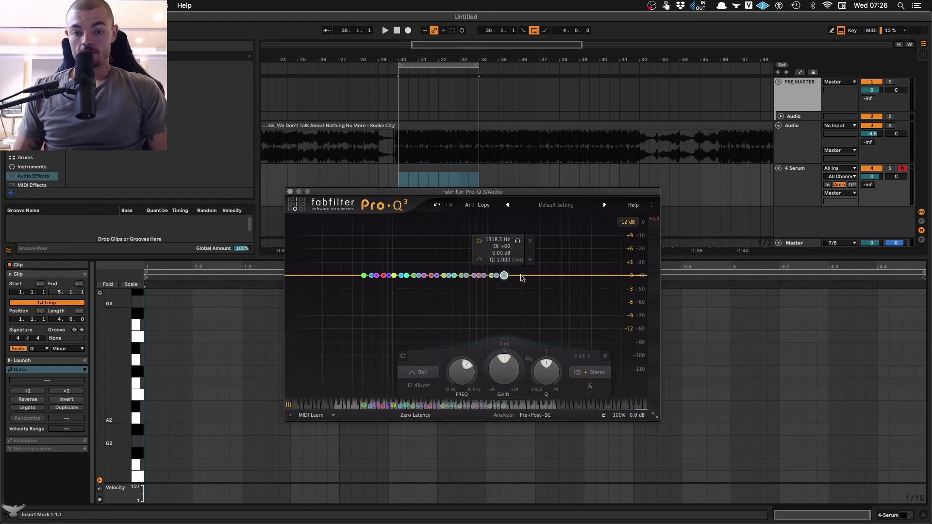
# Step: Select all the EQ bands, narrow their Q to 40 and cut their gain to about -3.5 dB
pyautogui.moveTo(542, 269); pyautogui.dragTo(348, 308)
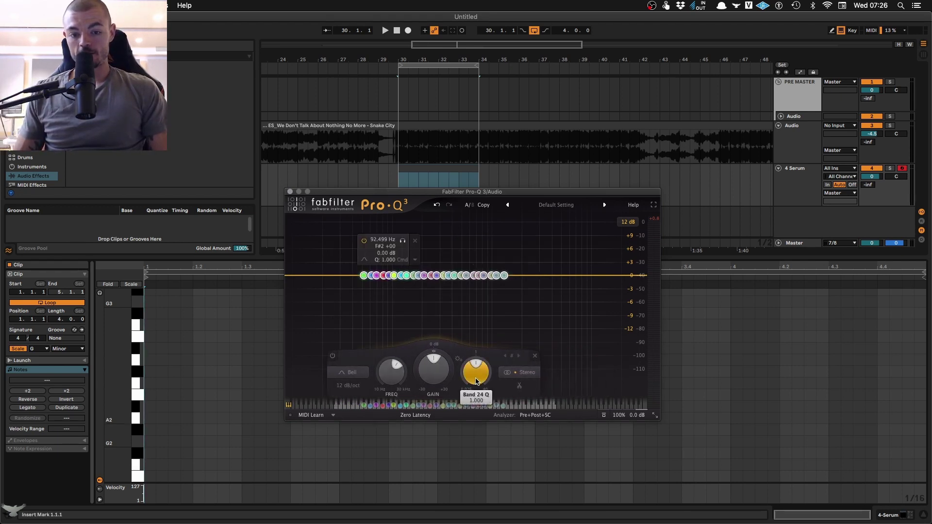
pyautogui.moveTo(418, 388); pyautogui.dragTo(416, 426)
pyautogui.moveTo(477, 370); pyautogui.dragTo(402, 156)
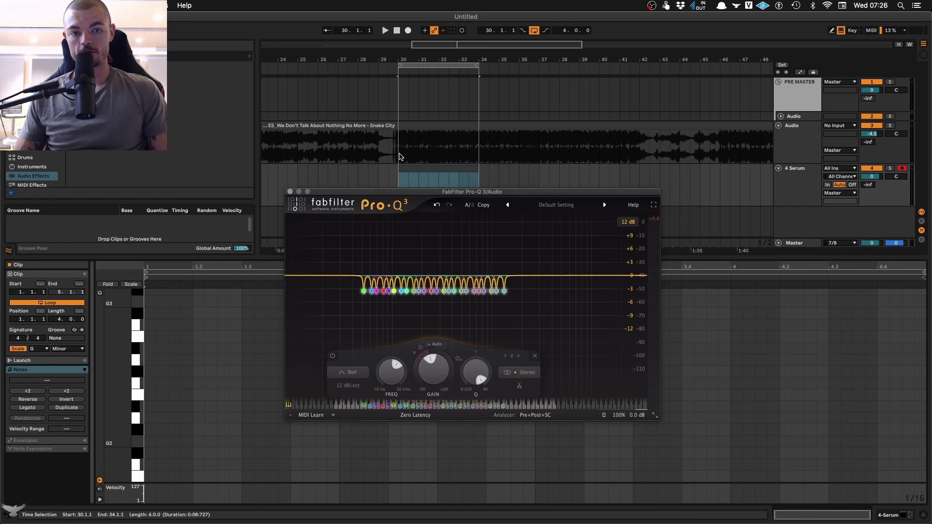
# Step: Play the song from bar 30 and compare the sound with the selected EQ bands bypassed and active
pyautogui.click(400, 156)
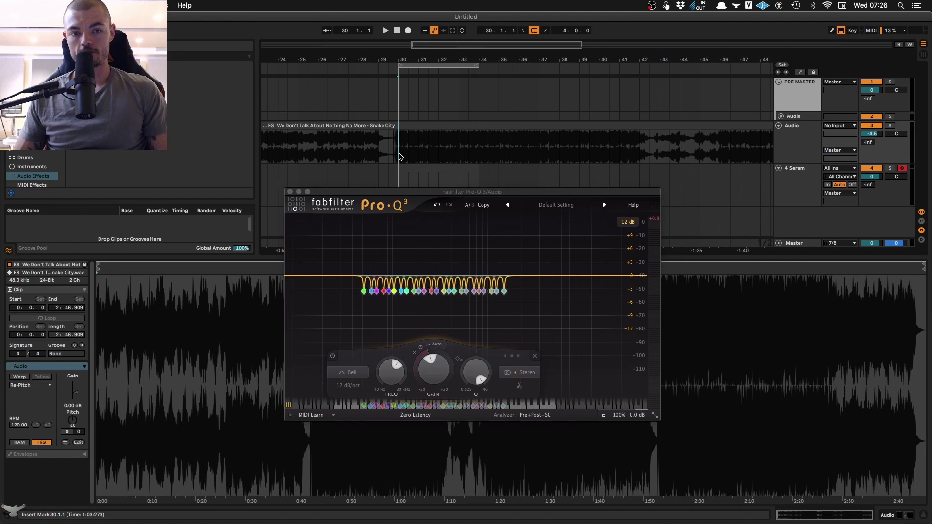
pyautogui.click(332, 356)
pyautogui.press('space')
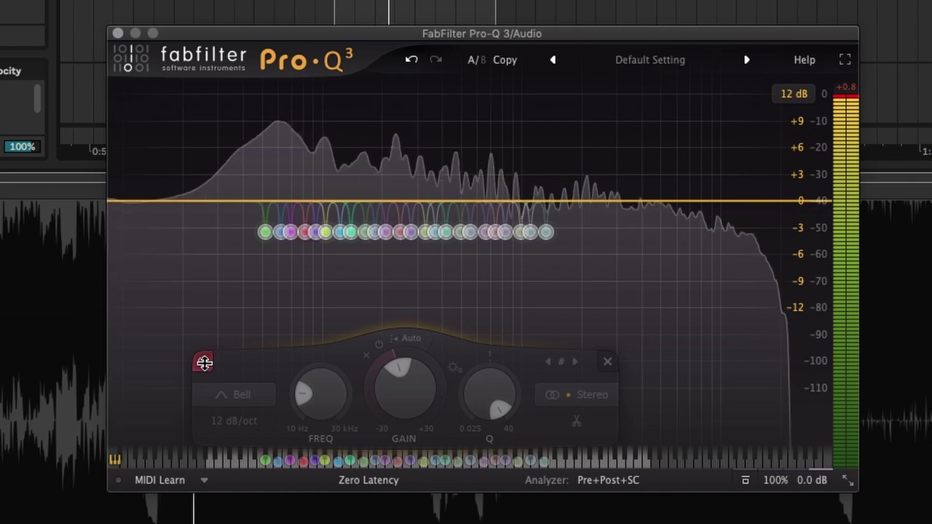
pyautogui.moveTo(204, 362)
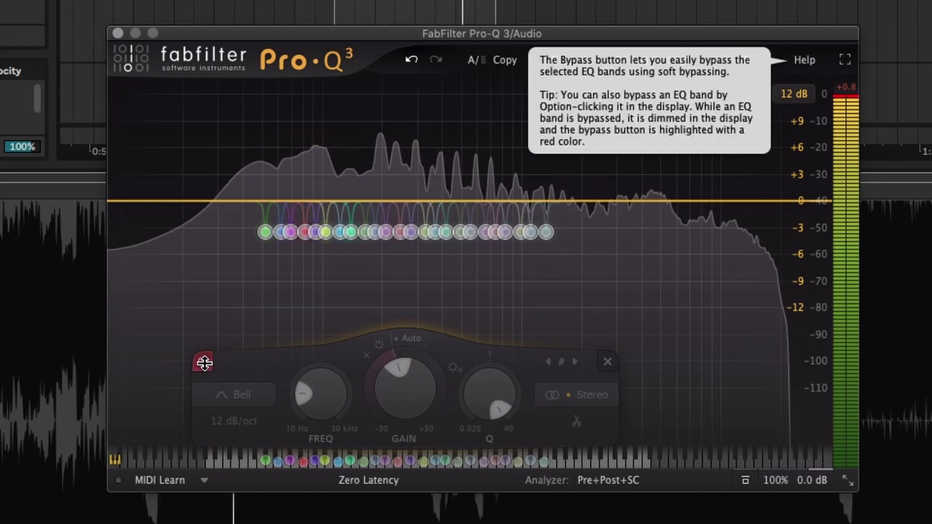
pyautogui.click(204, 362)
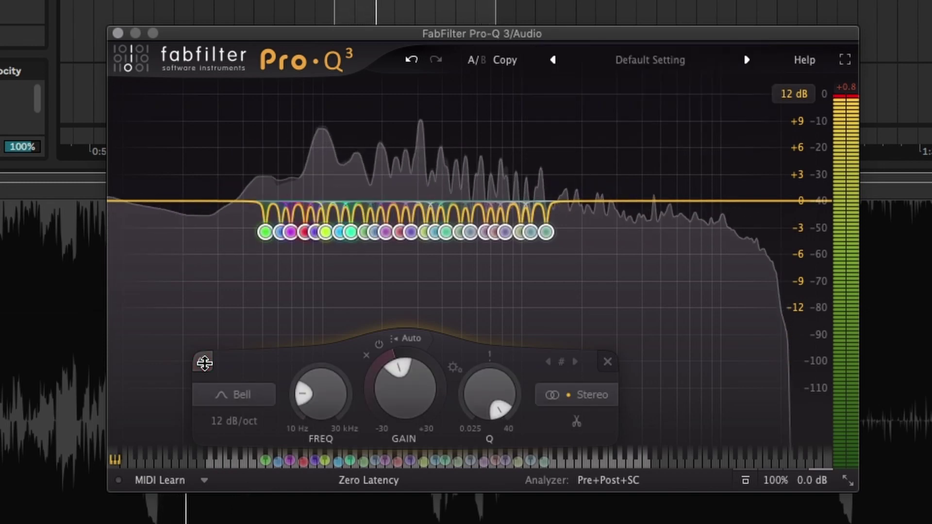
# Step: Deepen the cut of all bands to about -9 dB and compare it with the bands bypassed
pyautogui.moveTo(395, 381); pyautogui.dragTo(394, 436)
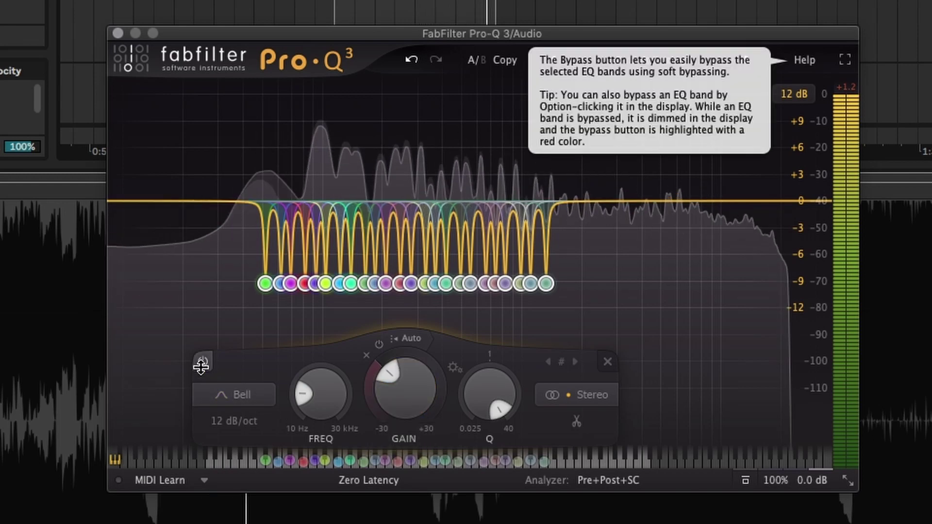
pyautogui.click(201, 364)
# Step: Ease the cut of all bands to -3.14 dB and compare playback with the bands active and bypassed
pyautogui.moveTo(397, 391)
pyautogui.mouseDown()
pyautogui.moveTo(405, 360)
pyautogui.moveTo(406, 386)
pyautogui.mouseUp()
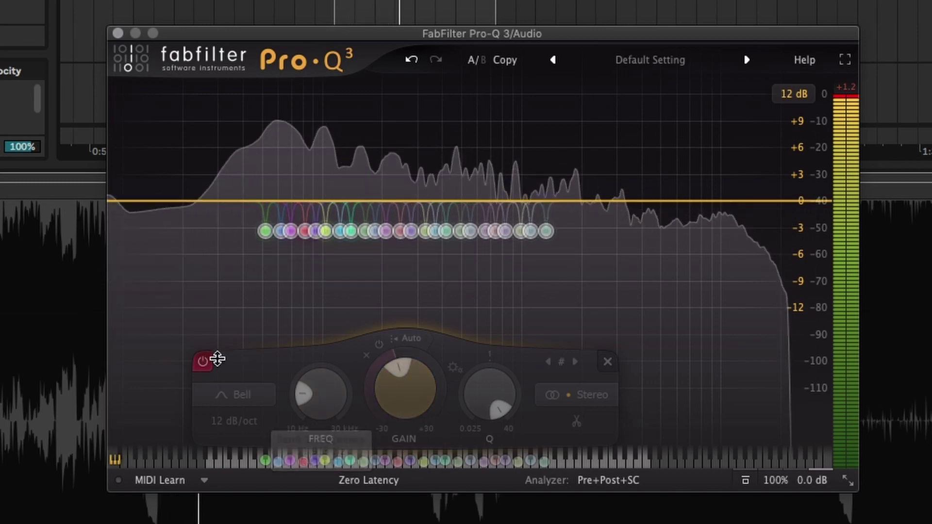
pyautogui.click(203, 365)
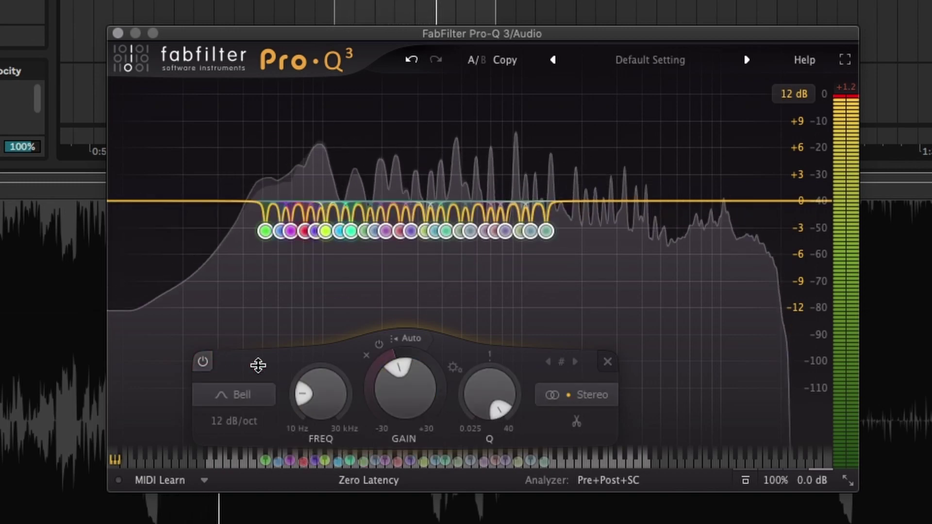
pyautogui.moveTo(395, 401); pyautogui.dragTo(398, 394)
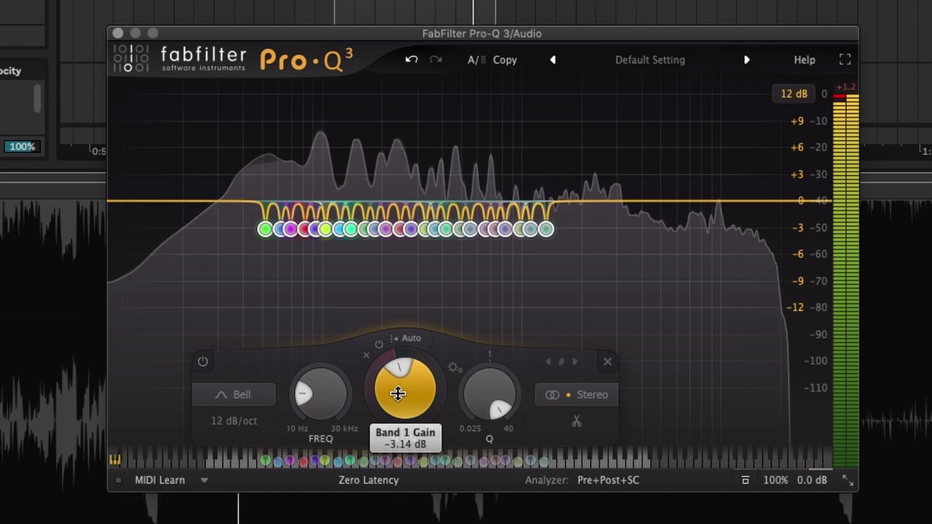
pyautogui.click(203, 362)
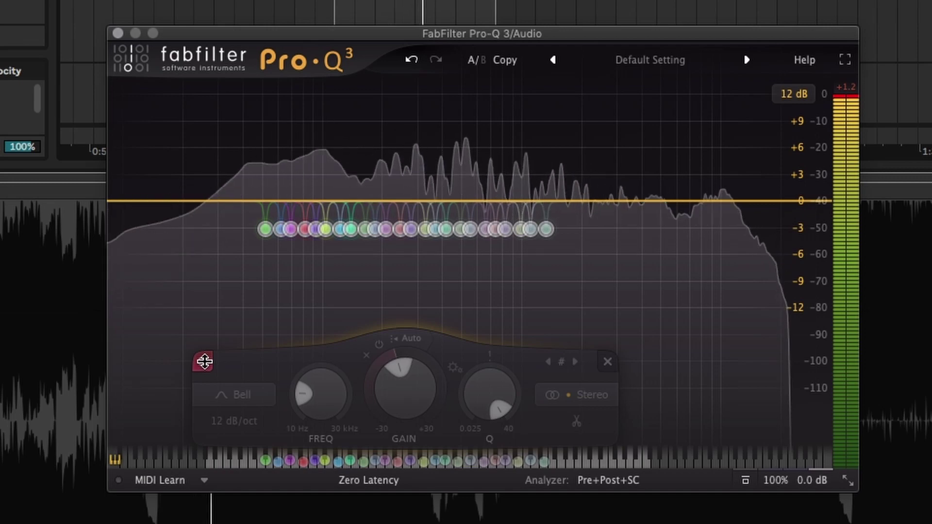
pyautogui.click(204, 362)
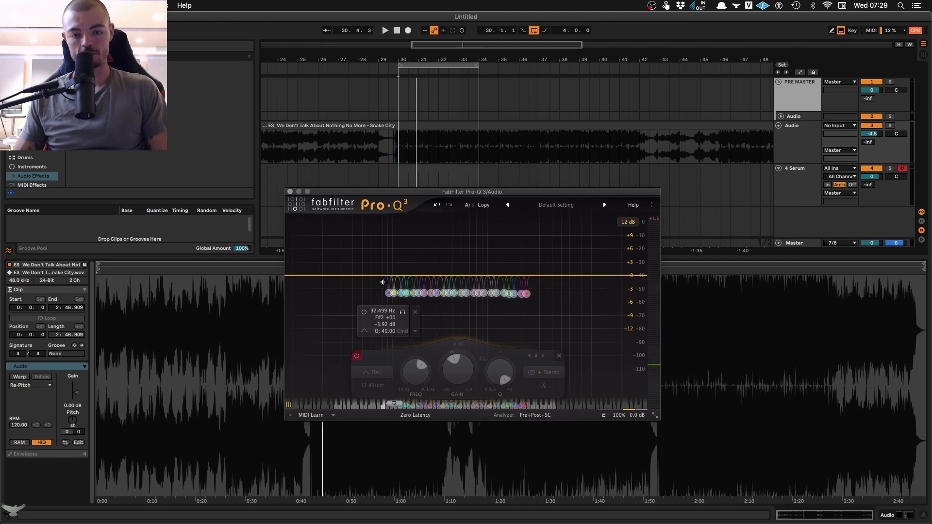
# Step: Enable auto gain in the output options and compare playback with the EQ bands repeatedly bypassed and reactivated
pyautogui.moveTo(628, 383)
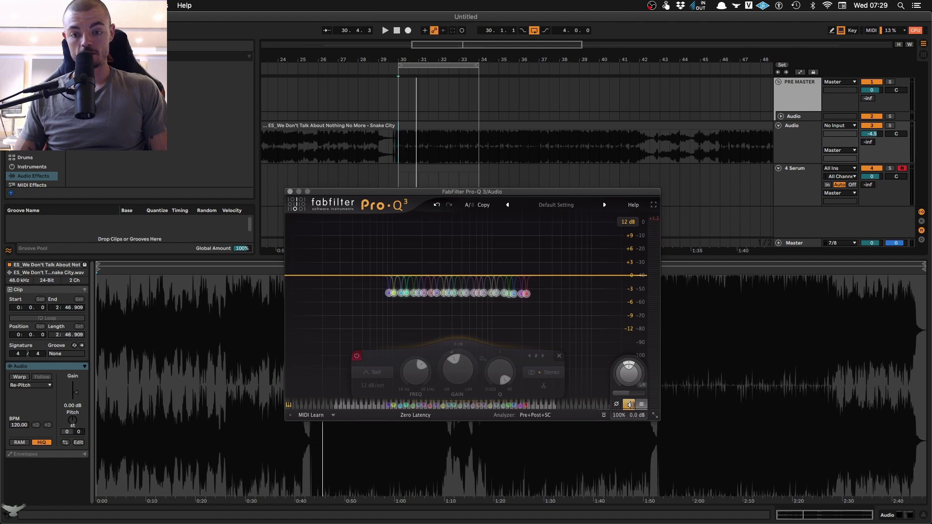
pyautogui.click(629, 404)
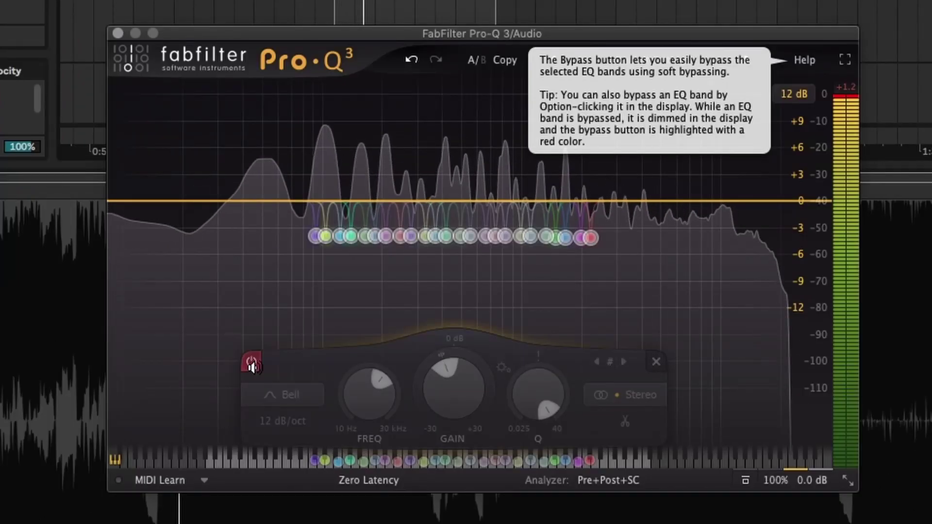
pyautogui.click(252, 364)
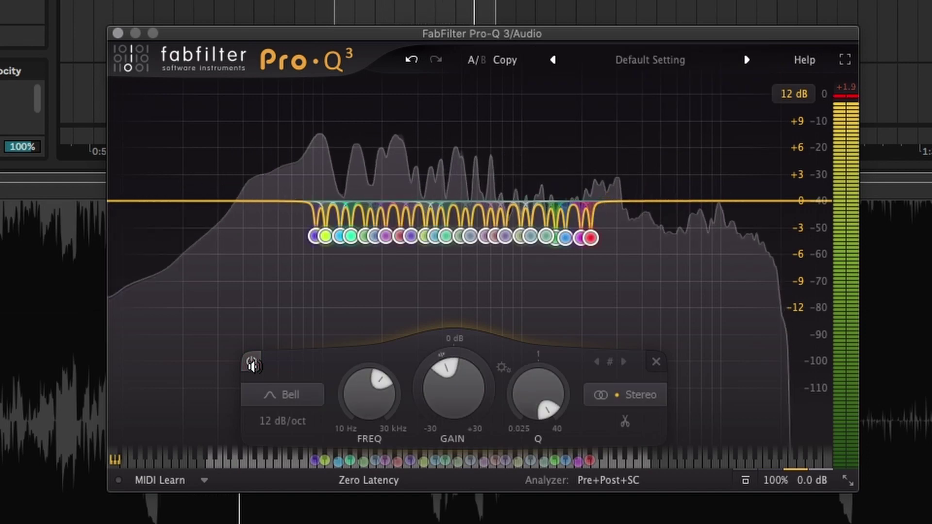
pyautogui.click(252, 364)
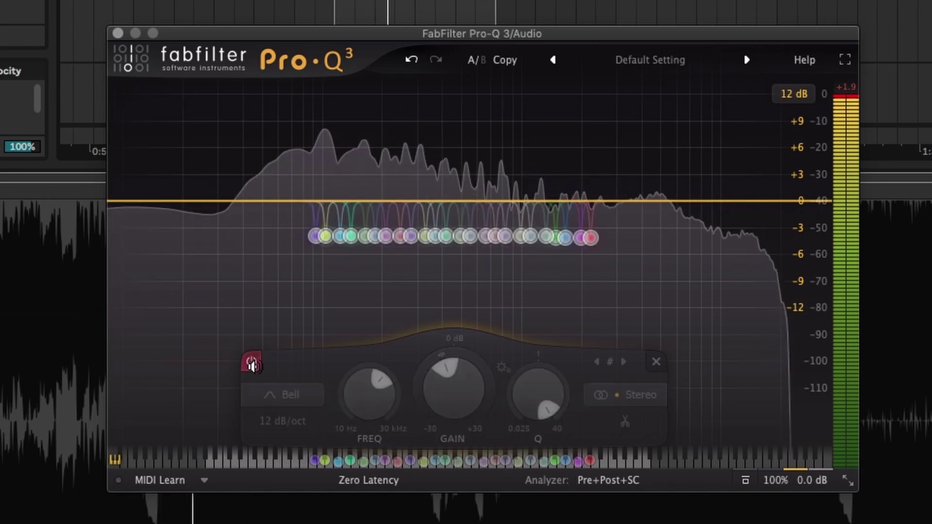
pyautogui.click(252, 364)
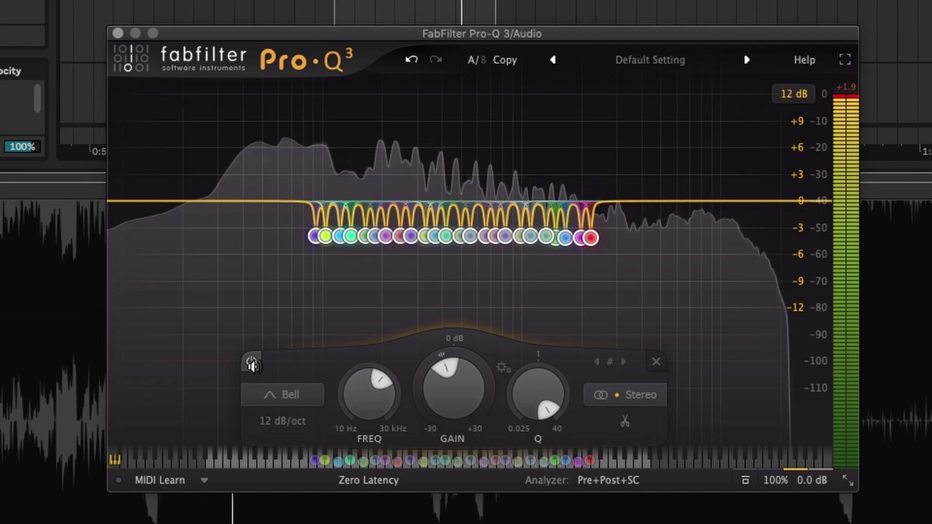
pyautogui.click(252, 364)
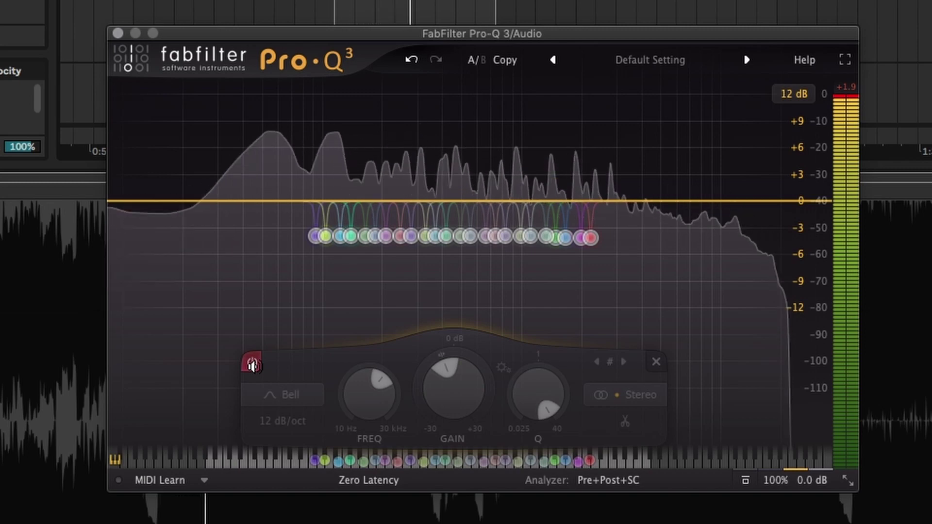
pyautogui.click(252, 365)
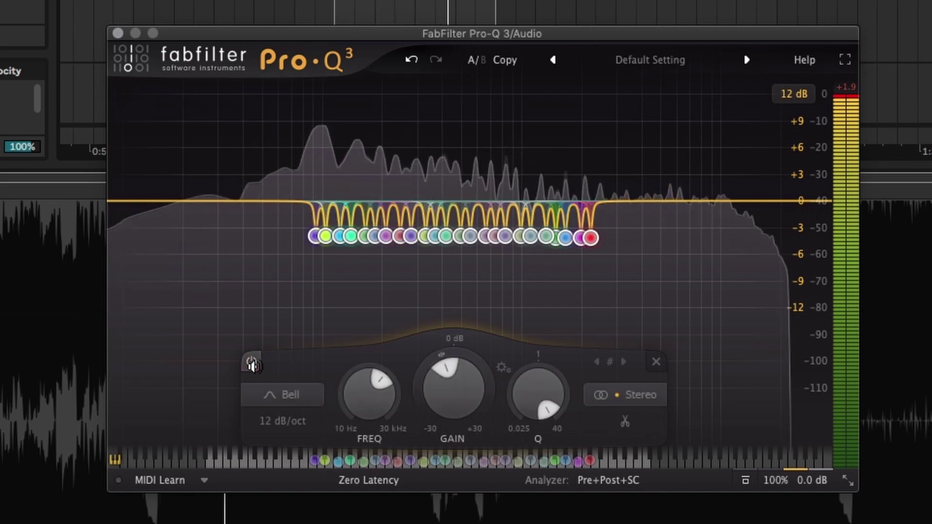
# Step: Lower the gain of all bands to about -5.3 dB and compare the sound against bypass
pyautogui.moveTo(454, 395); pyautogui.dragTo(456, 415)
pyautogui.click(251, 364)
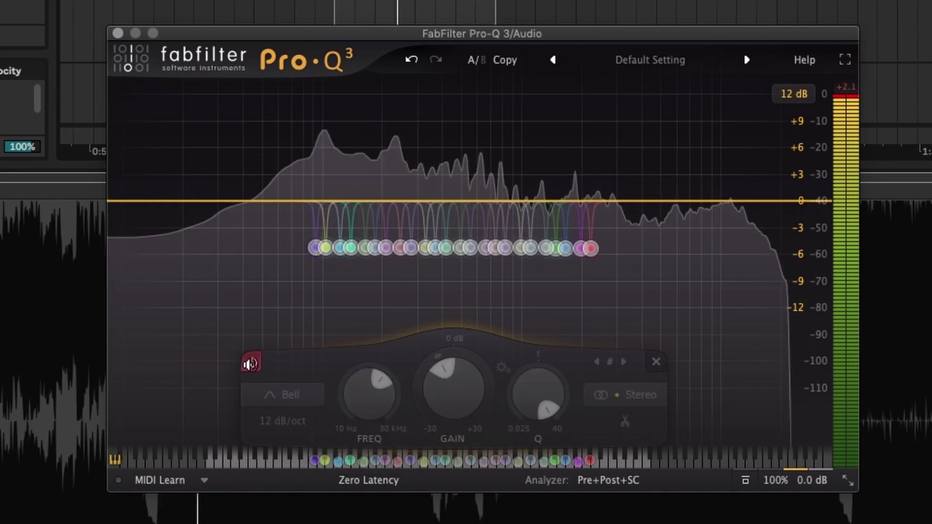
pyautogui.click(250, 364)
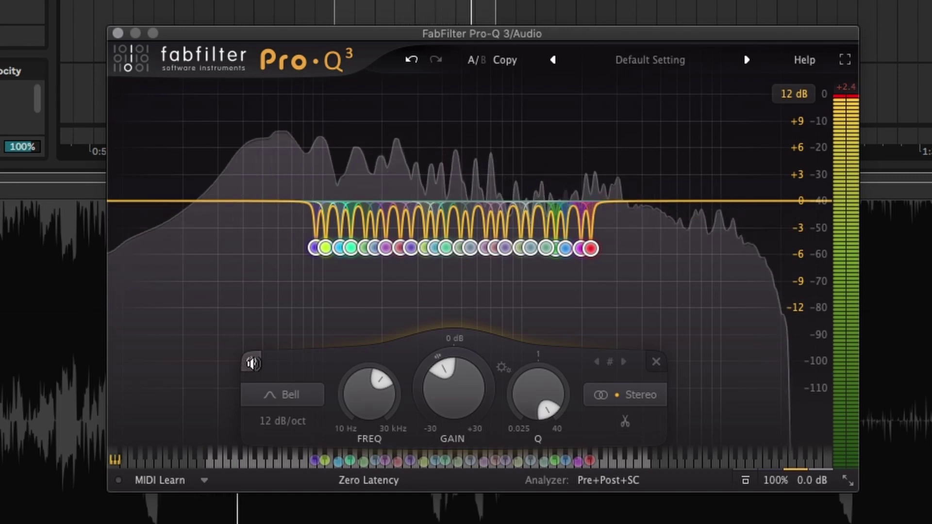
pyautogui.click(252, 364)
# Step: Raise the gain of all bands to about -4 dB and toggle their bypass to hear the difference
pyautogui.moveTo(415, 388); pyautogui.dragTo(415, 378)
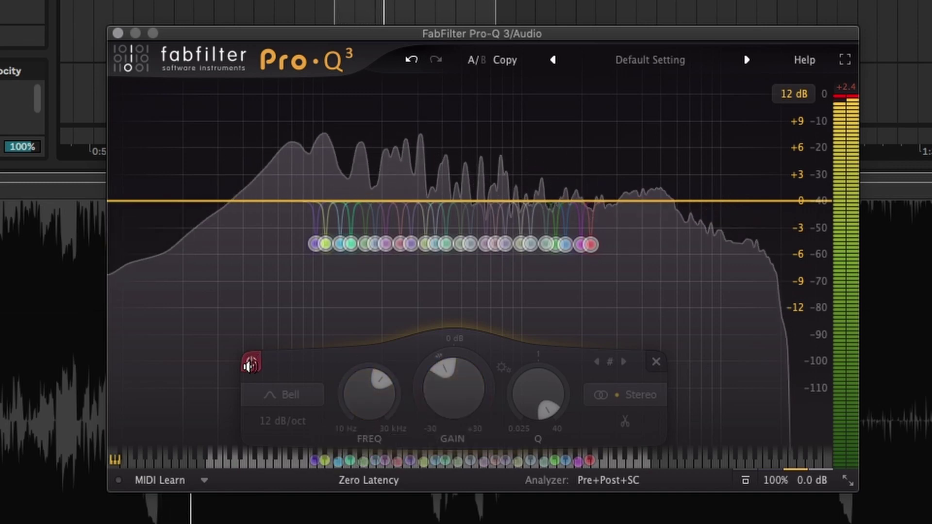
pyautogui.click(251, 363)
pyautogui.click(251, 364)
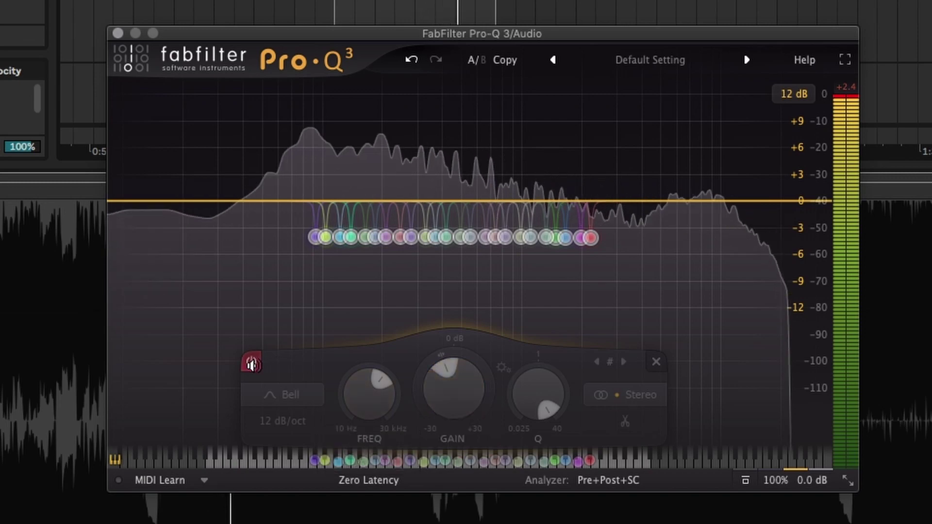
pyautogui.click(251, 363)
pyautogui.click(252, 364)
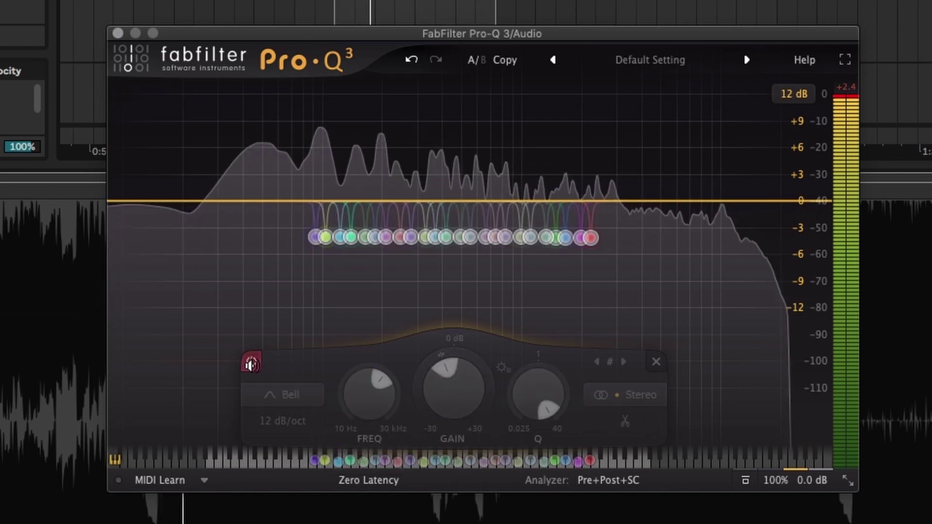
pyautogui.click(251, 364)
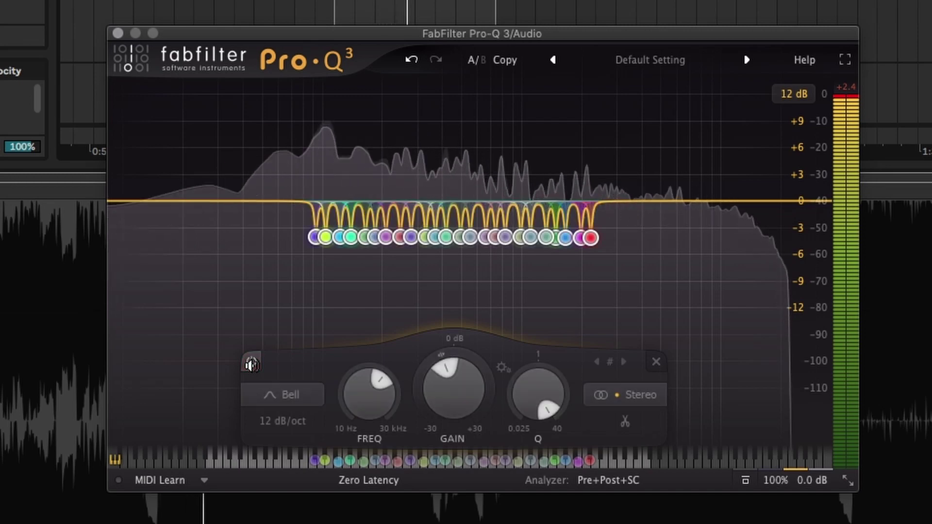
# Step: Exaggerate the cut of all bands to about -12 dB and compare it with the unprocessed sound
pyautogui.moveTo(468, 406); pyautogui.dragTo(471, 444)
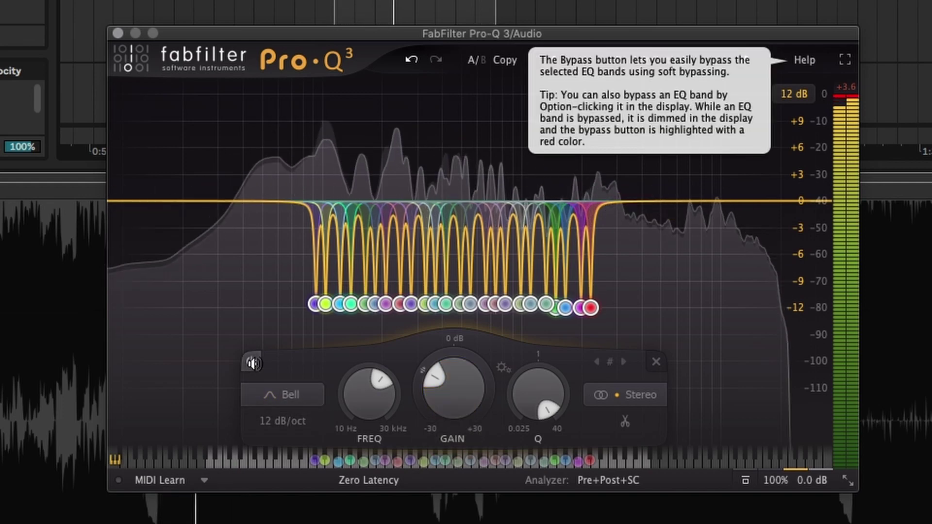
pyautogui.click(253, 363)
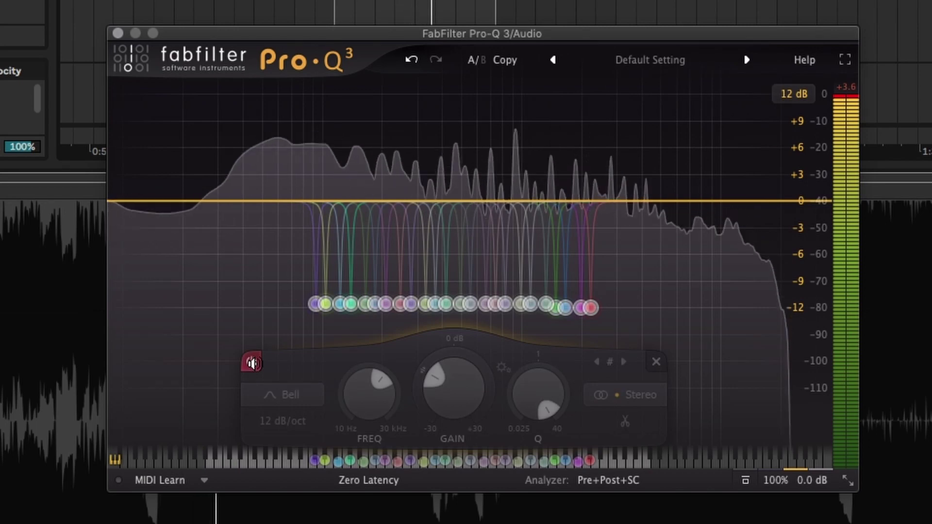
pyautogui.click(252, 363)
# Step: Bring the gain of all bands back up to about -3.7 dB and bypass the bands for comparison
pyautogui.moveTo(465, 355); pyautogui.dragTo(465, 340)
pyautogui.click(249, 362)
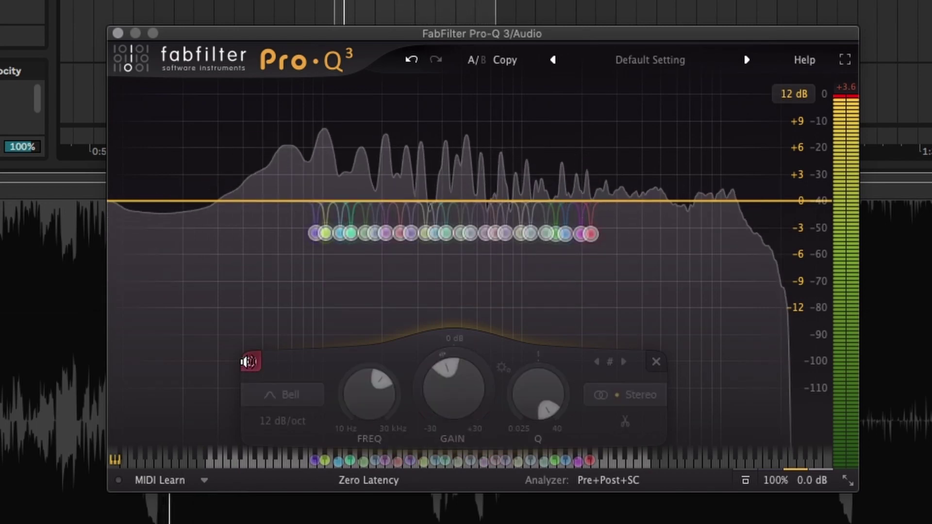
# Step: Toggle the bypass of all bands repeatedly to compare the attenuated sound with the unprocessed song
pyautogui.click(249, 361)
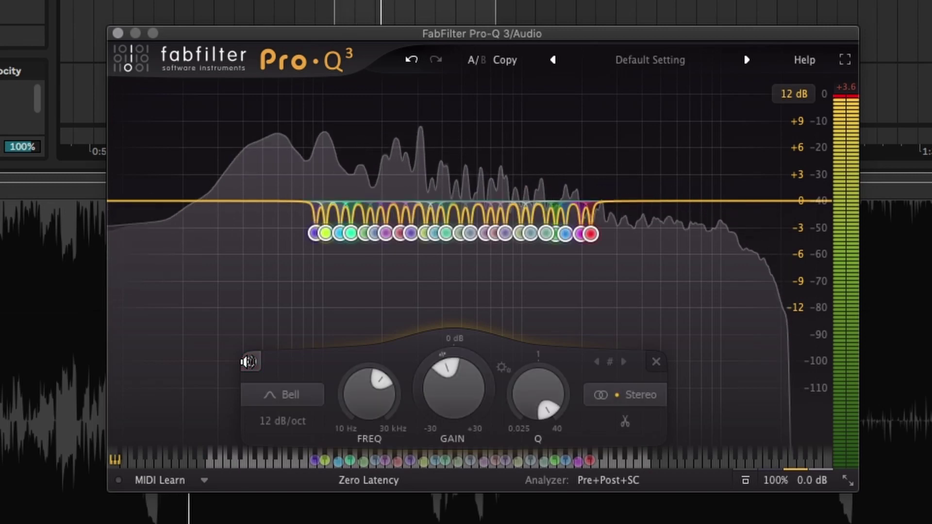
pyautogui.click(248, 362)
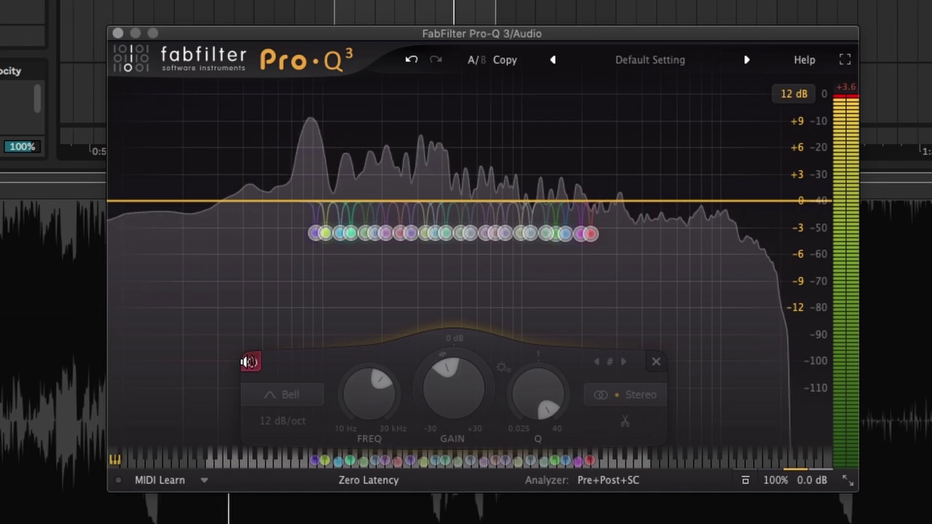
pyautogui.click(248, 362)
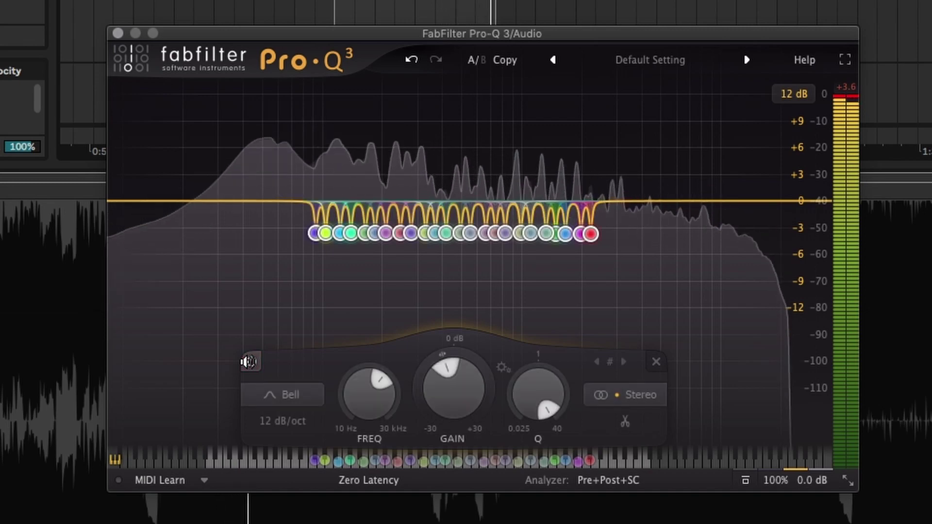
pyautogui.click(249, 362)
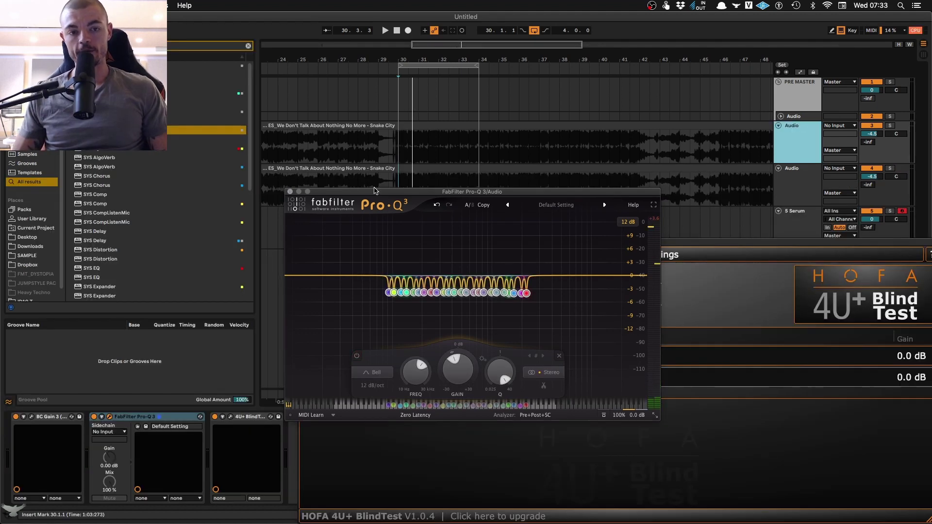
# Step: Move the Pro-Q 3 and BlindTest windows apart, and switch the solo from PROQ 3 BYBASS back to PROQ 3 ON
pyautogui.moveTo(389, 191); pyautogui.dragTo(155, 16)
pyautogui.moveTo(760, 243); pyautogui.dragTo(735, 231)
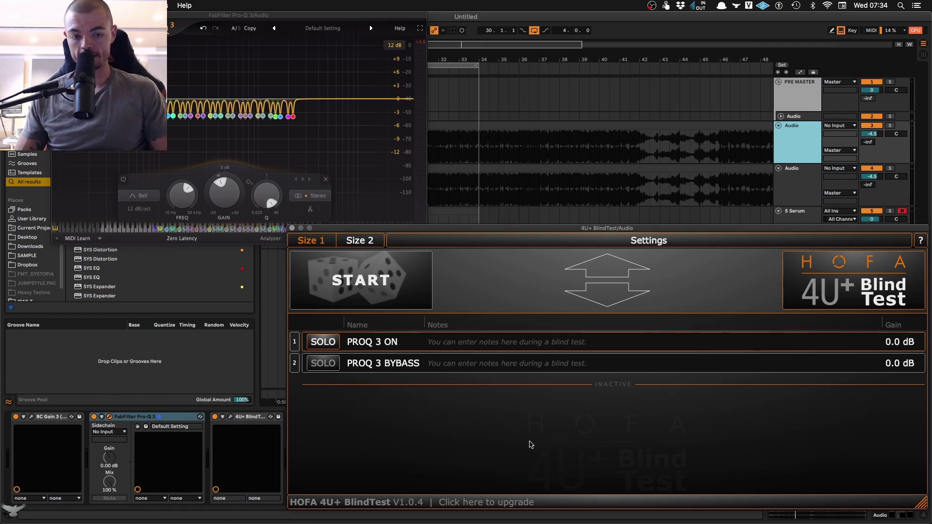
pyautogui.click(329, 365)
pyautogui.click(326, 344)
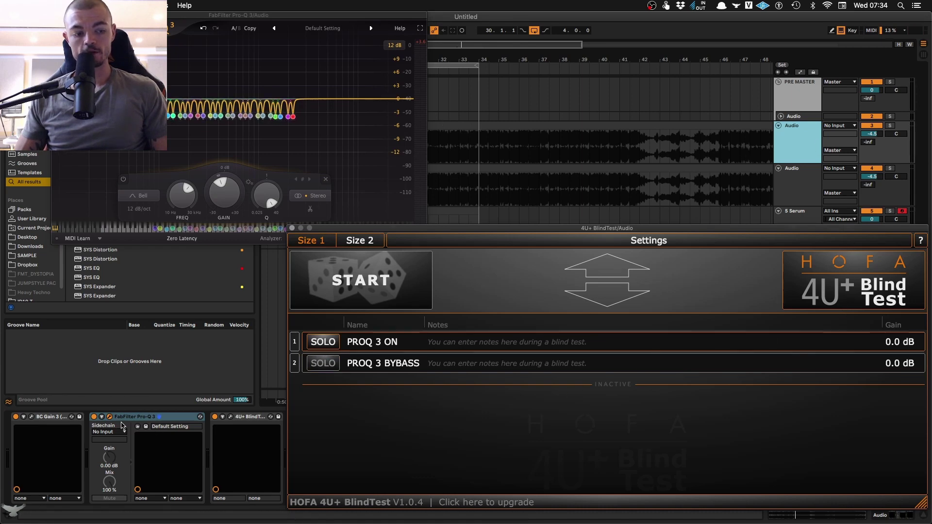
# Step: Close the Pro-Q 3 window and remove the disabled FabFilter Pro-Q 3 from the second of the two duplicate Audio tracks
pyautogui.doubleClick(805, 134)
pyautogui.click(805, 135)
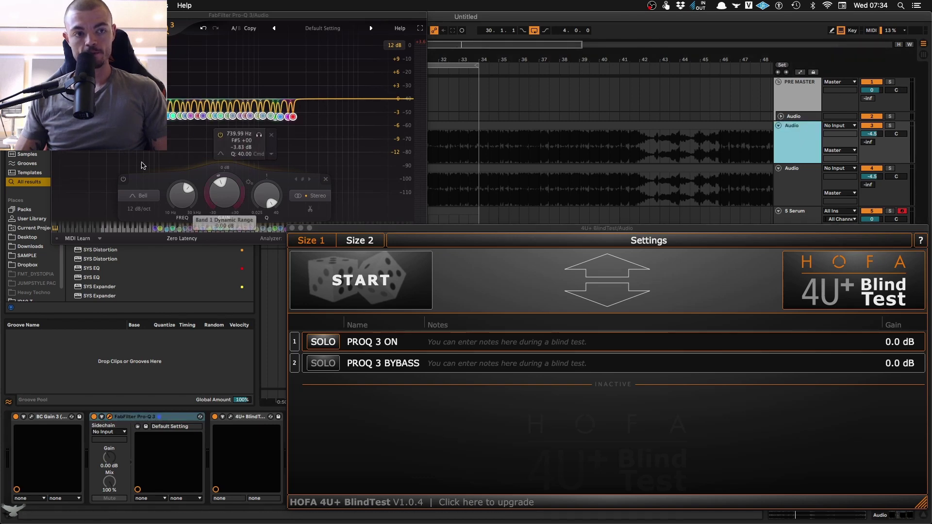
pyautogui.click(56, 15)
pyautogui.click(792, 180)
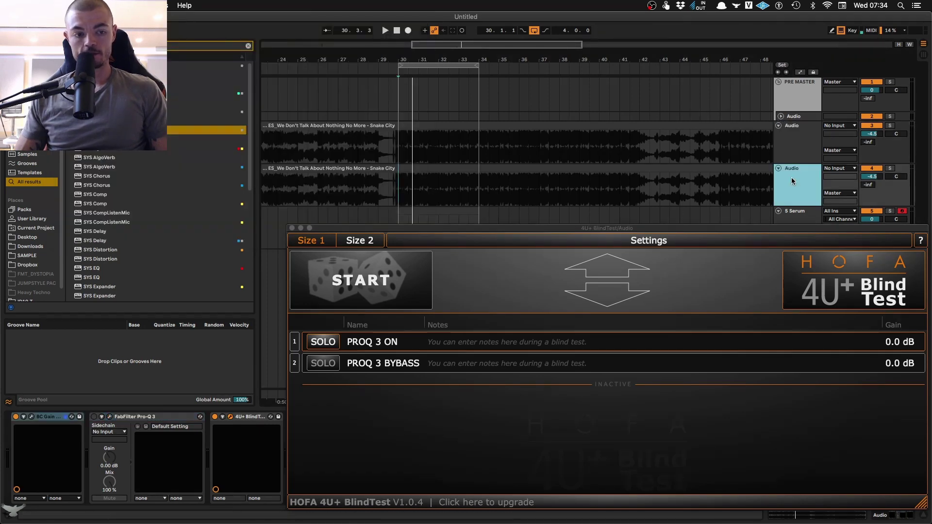
pyautogui.click(101, 419)
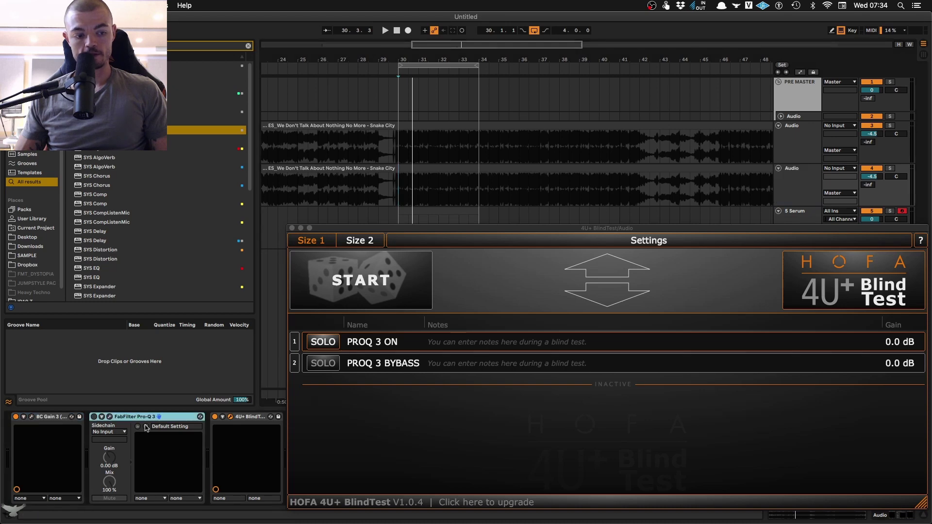
pyautogui.press('Delete')
# Step: Select the two duplicate Audio tracks alternately to compare their device chains
pyautogui.click(800, 129)
pyautogui.click(797, 187)
pyautogui.click(795, 143)
pyautogui.click(800, 183)
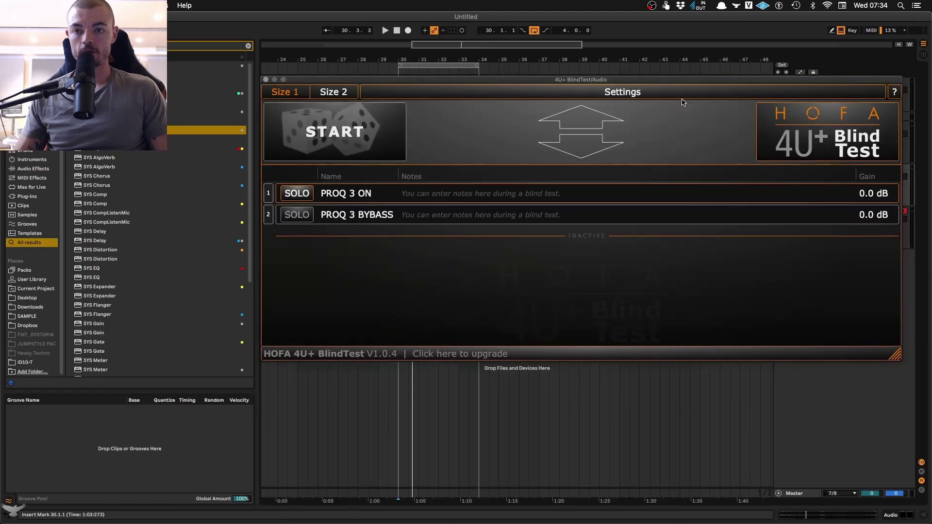
# Step: Reposition the BlindTest window and alternate the solo between PROQ 3 ON and PROQ 3 BYBASS during playback to compare them
pyautogui.moveTo(684, 82); pyautogui.dragTo(709, 86)
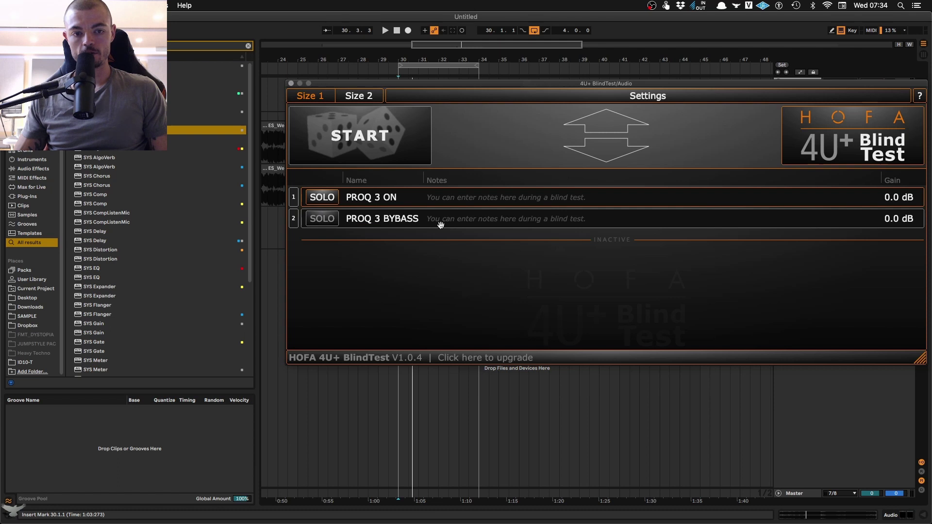
pyautogui.click(324, 220)
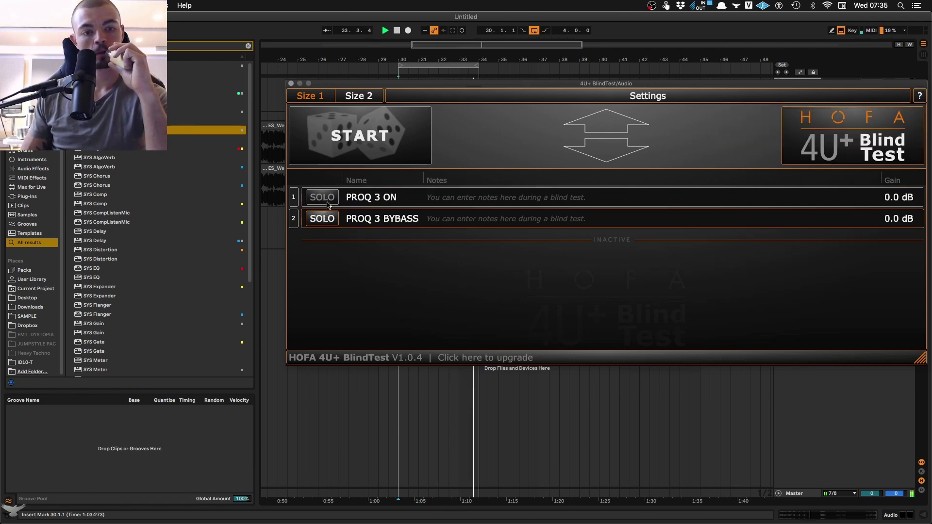
pyautogui.click(328, 200)
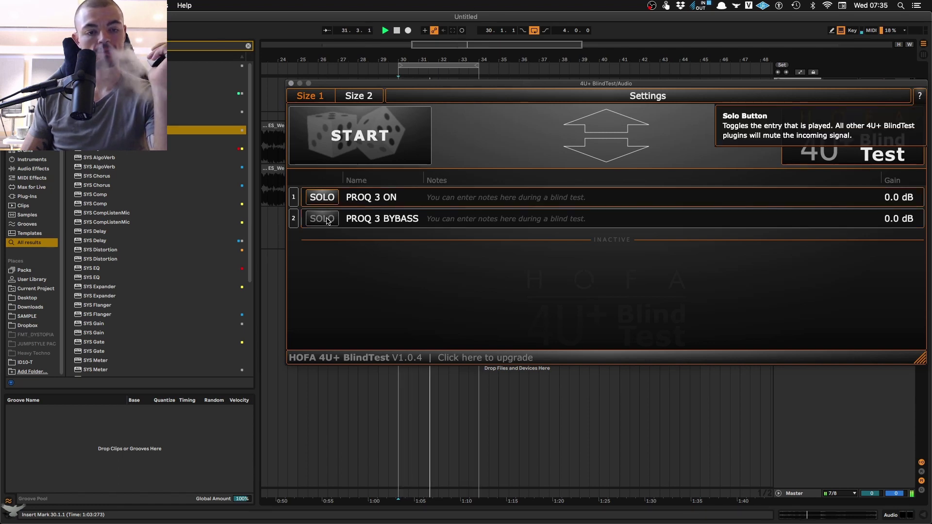
pyautogui.click(328, 221)
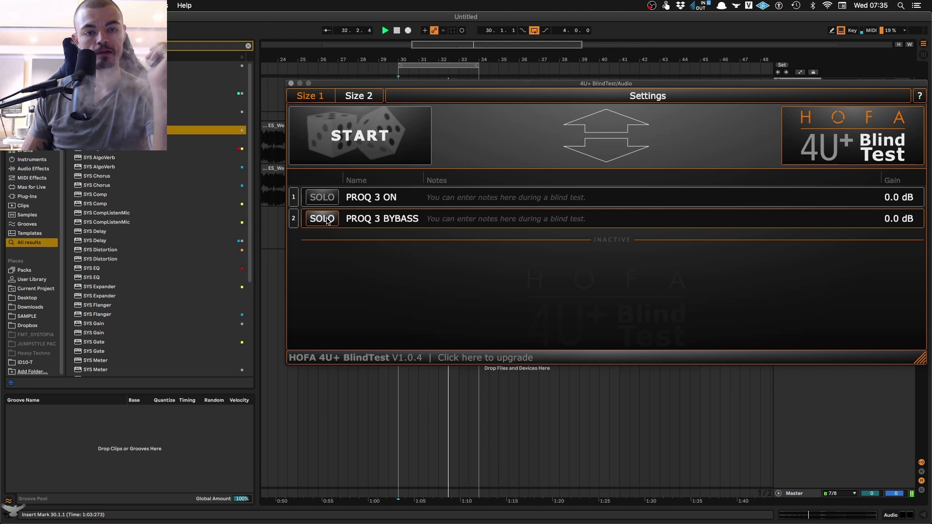
pyautogui.click(329, 198)
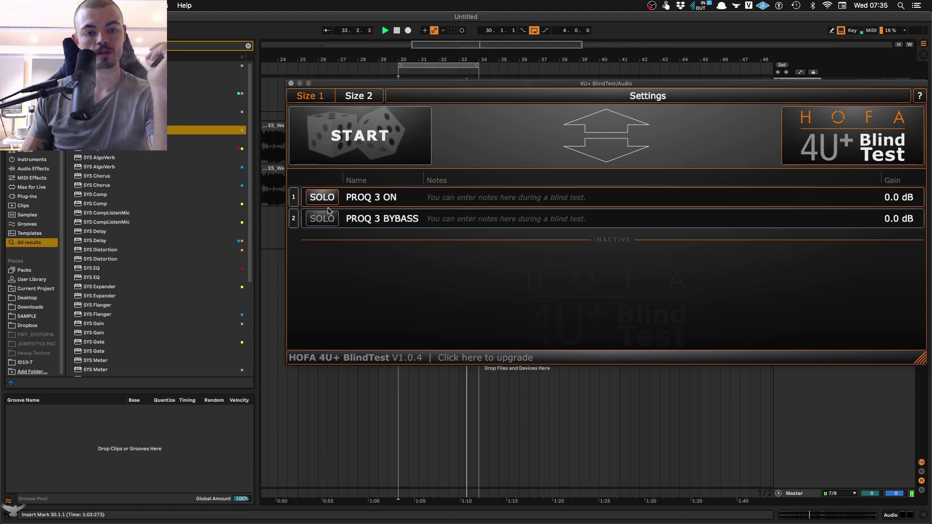
pyautogui.click(327, 219)
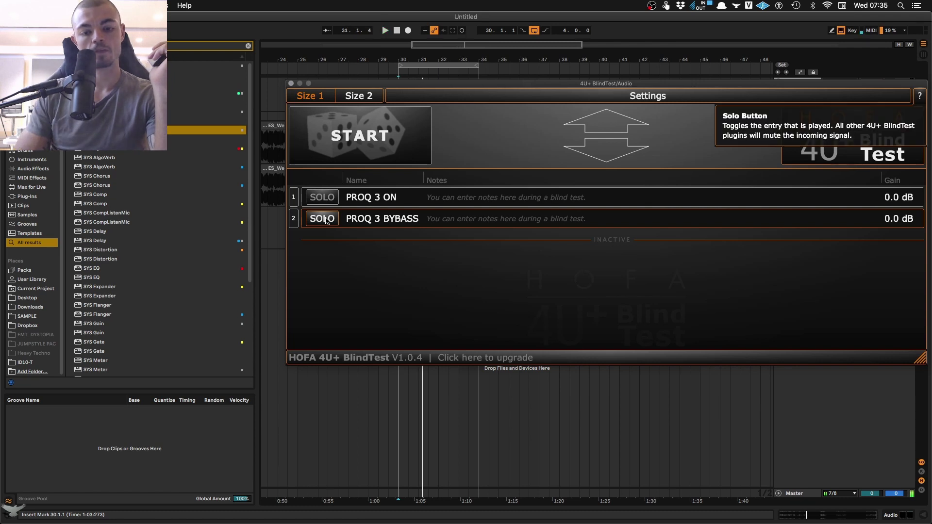
# Step: Run a blind test with playback, note the second entry as "Bypass" after listening to both, and reveal the tracks
pyautogui.click(406, 142)
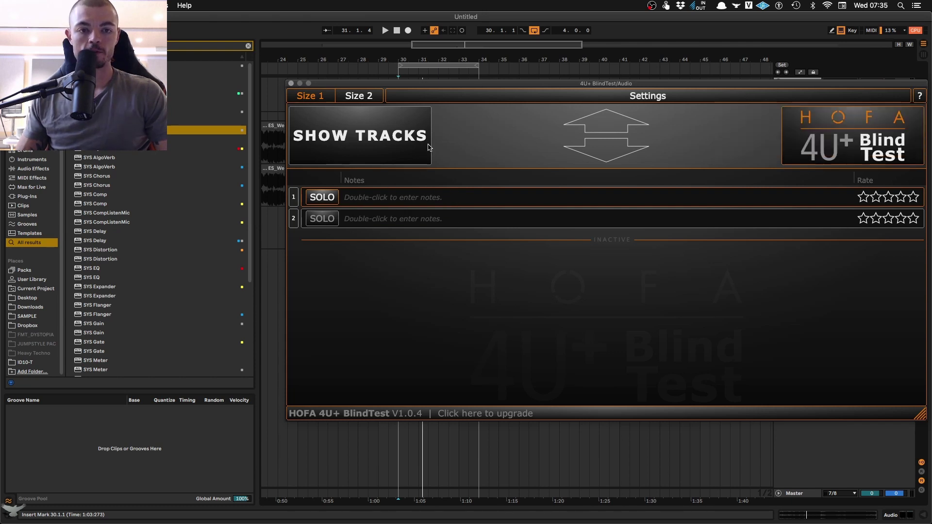
pyautogui.press('space')
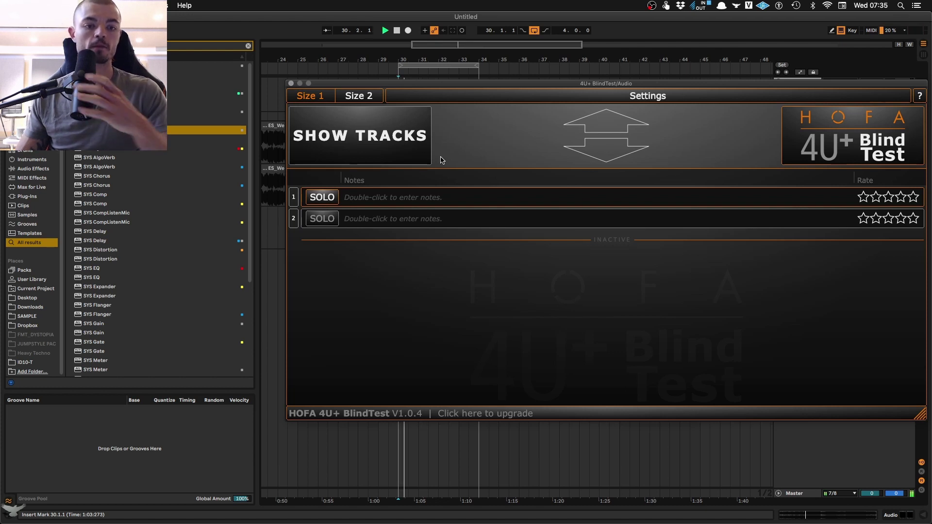
pyautogui.click(327, 222)
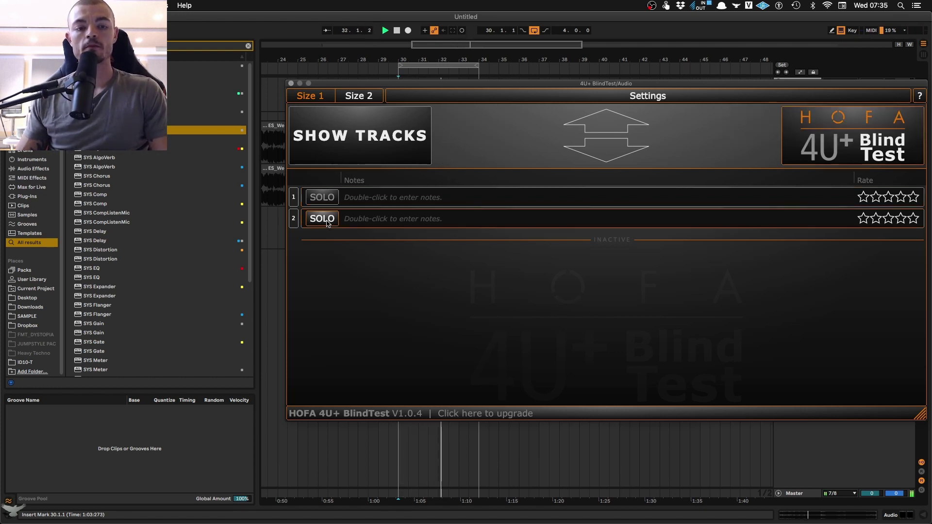
pyautogui.doubleClick(381, 218)
pyautogui.write('Bypass')
pyautogui.click(377, 146)
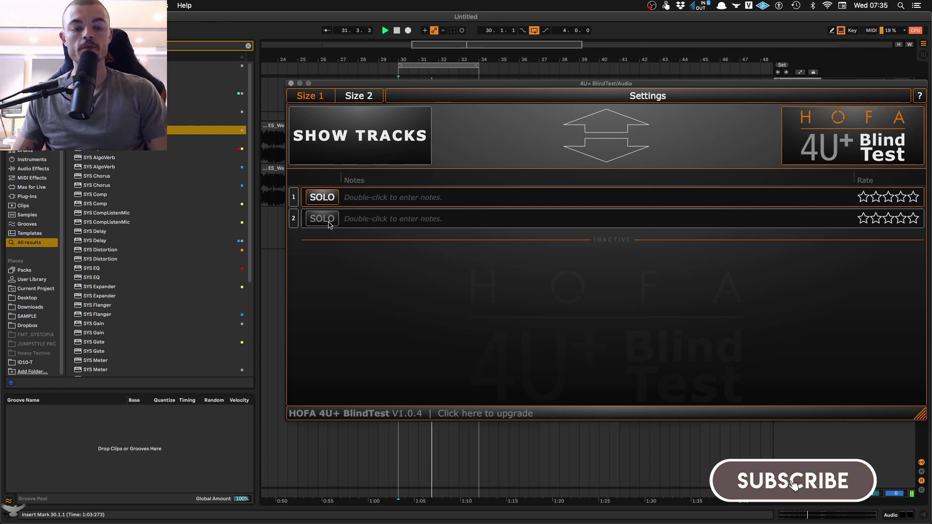
# Step: Compare both hidden entries in another blind test round, note the second entry as "B YPASS", and reveal the tracks
pyautogui.click(330, 219)
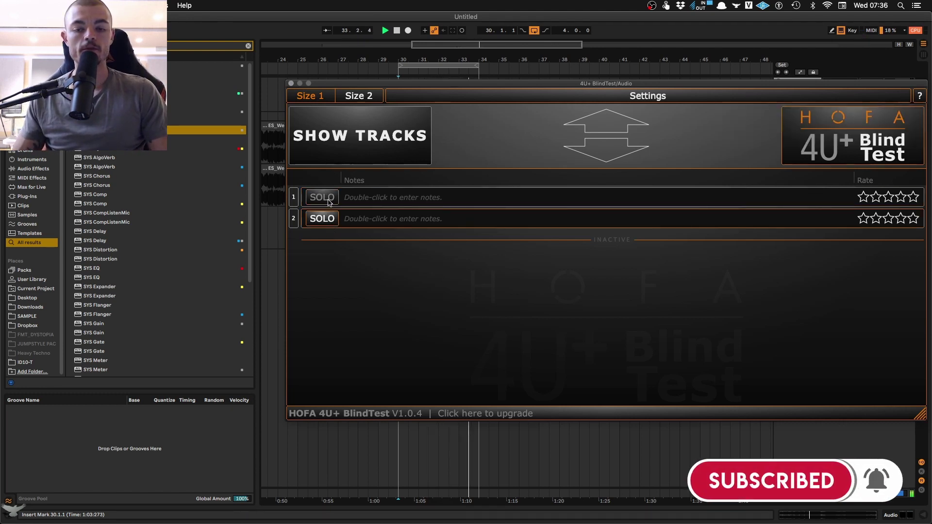
pyautogui.click(329, 199)
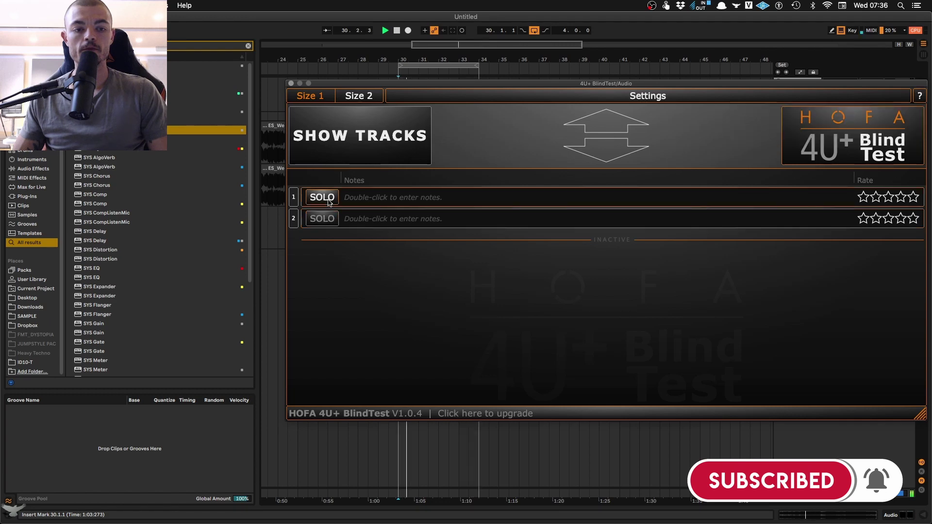
pyautogui.doubleClick(359, 220)
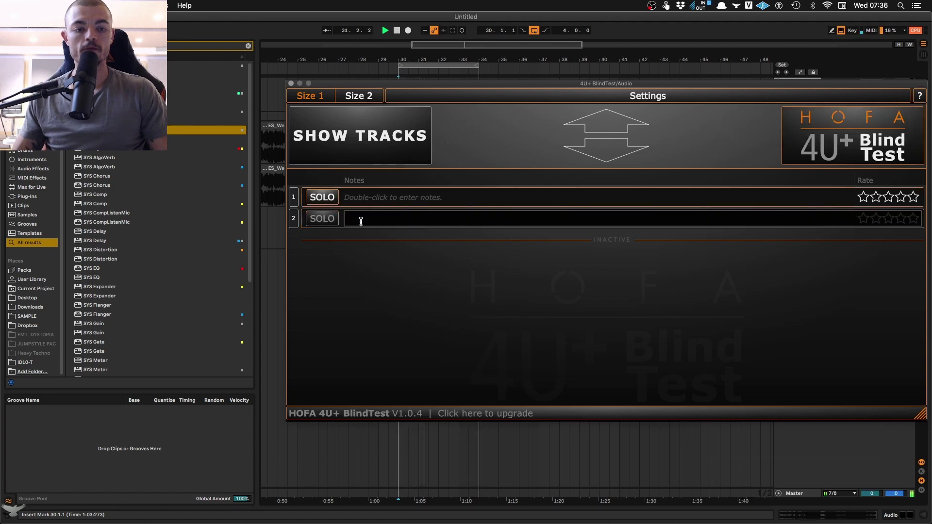
pyautogui.write('B YPASS')
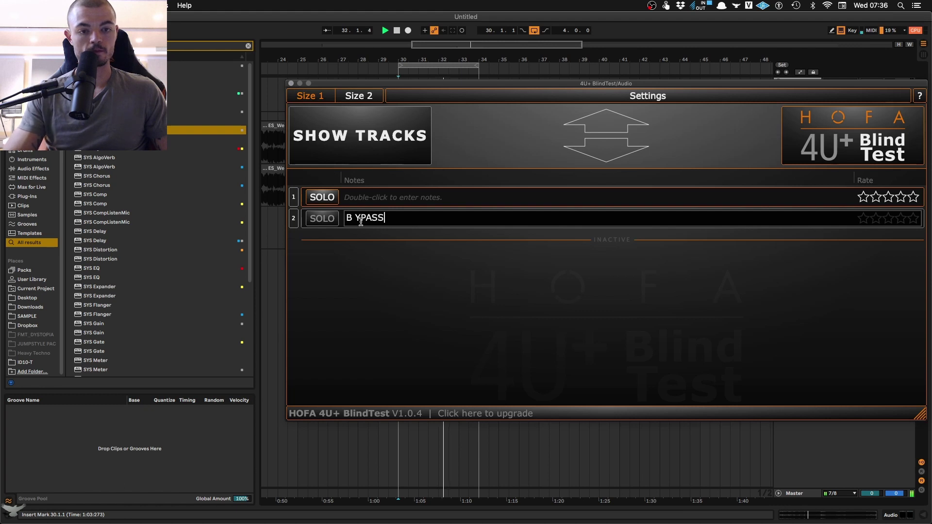
pyautogui.press('Return')
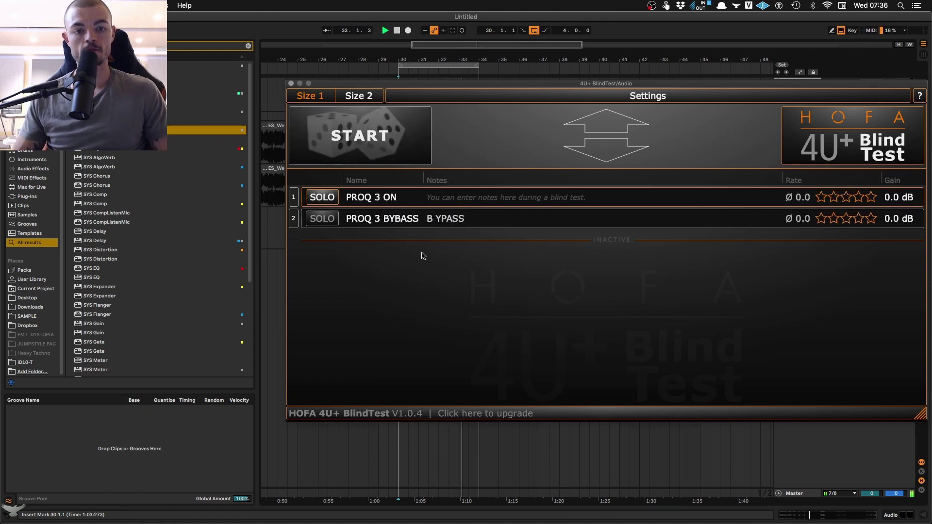